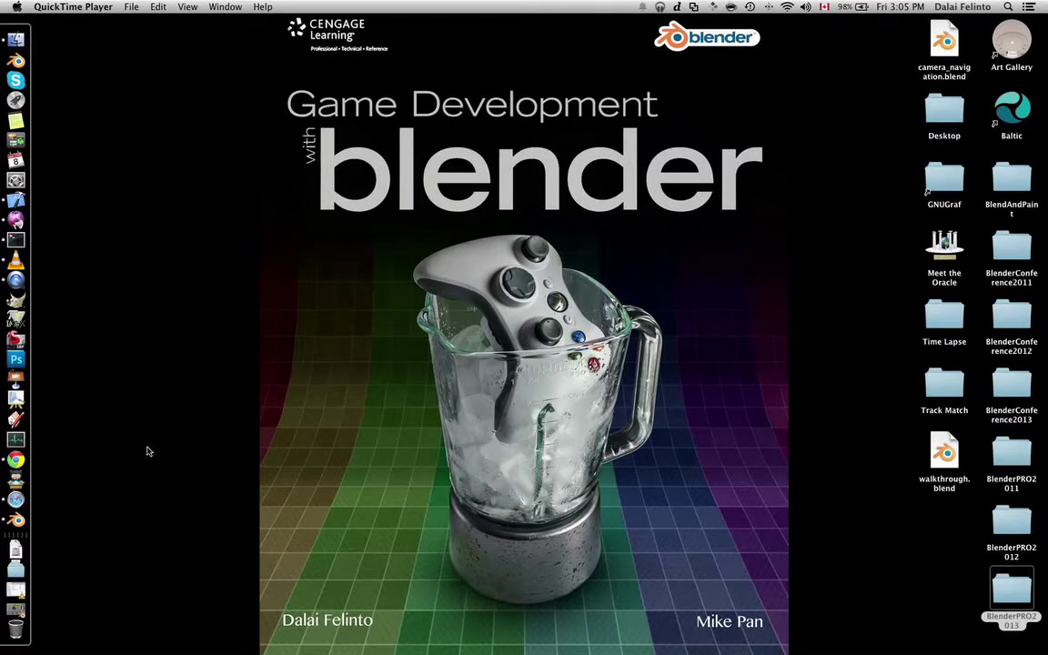
Step: Switch to the walkthrough.blend window in Blender and show its 3D View maximized in full screen
{"action": "key", "text": "super+Tab"}
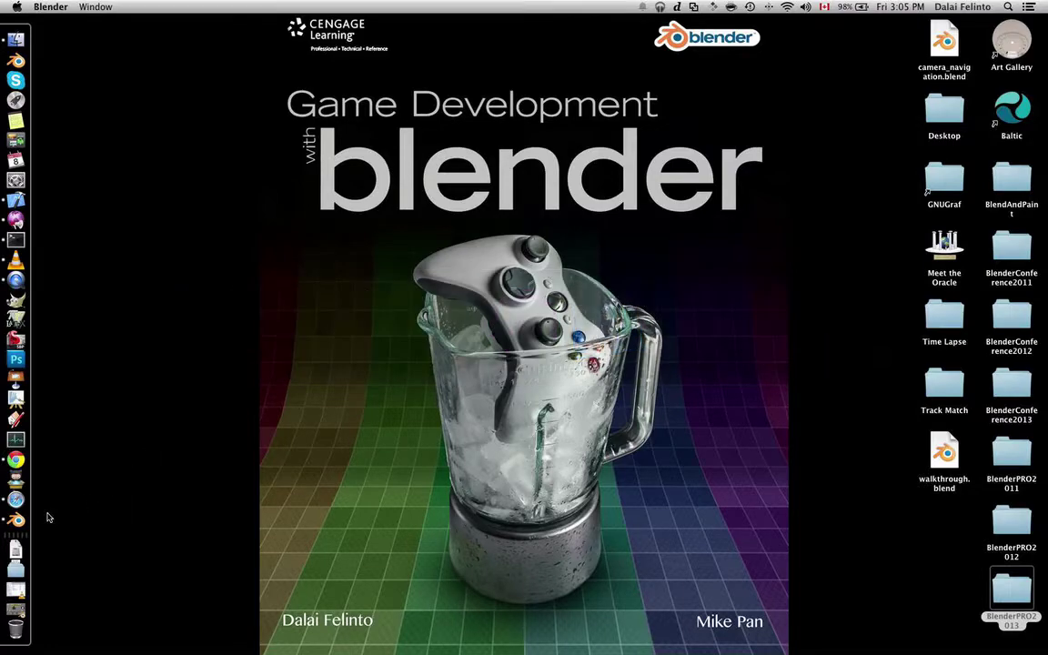
{"action": "left_click", "coordinate": [16, 518]}
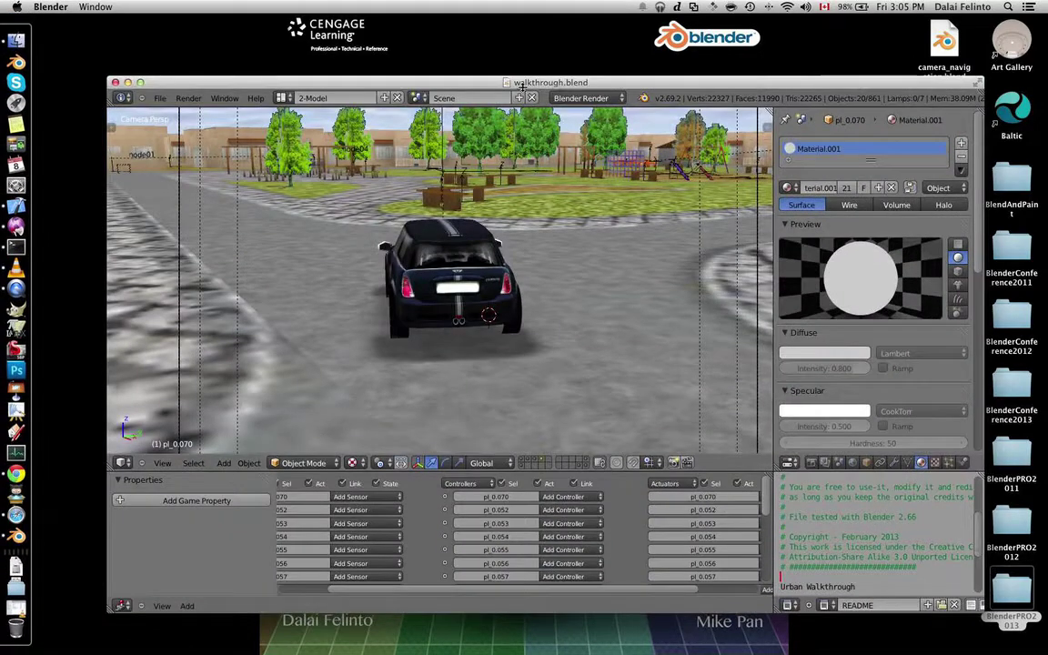
{"action": "left_click_drag", "start_coordinate": [521, 84], "coordinate": [525, 83]}
{"action": "key", "text": "alt+F11"}
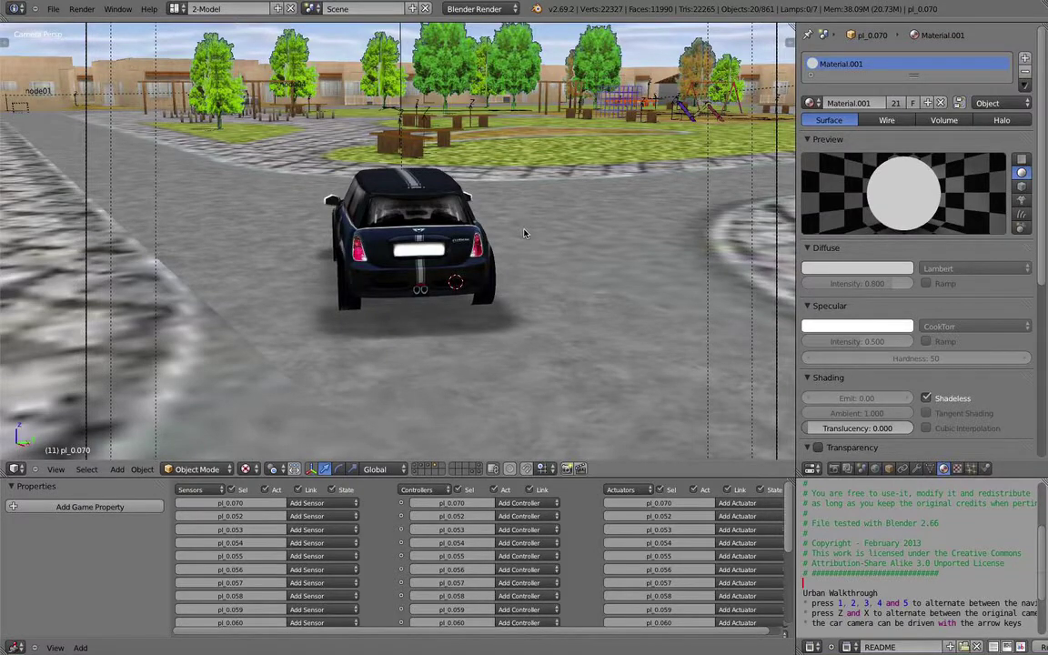
{"action": "key", "text": "shift+space"}
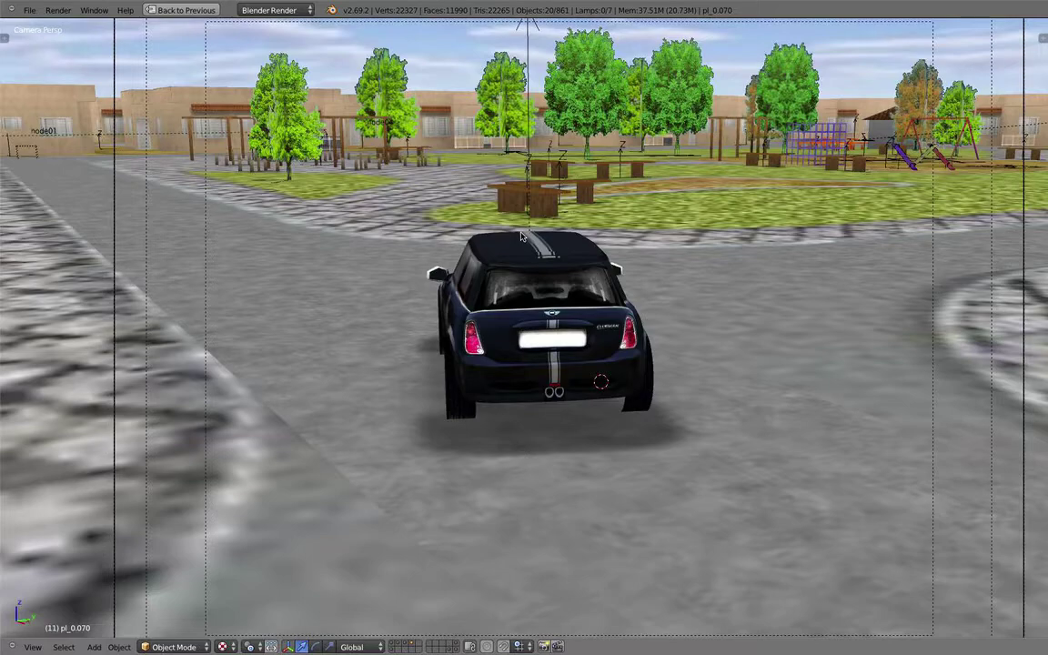
Step: Try out walk-style navigation through the camera around the houses and park, and return to the camera view
{"action": "key", "text": "shift+f"}
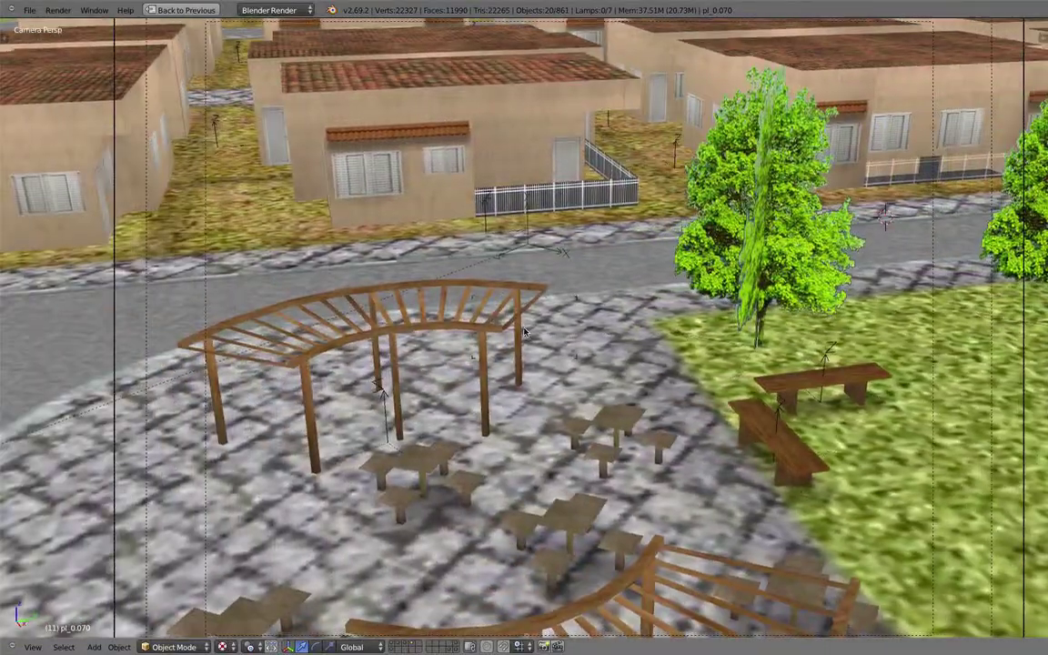
{"action": "key", "text": "Escape"}
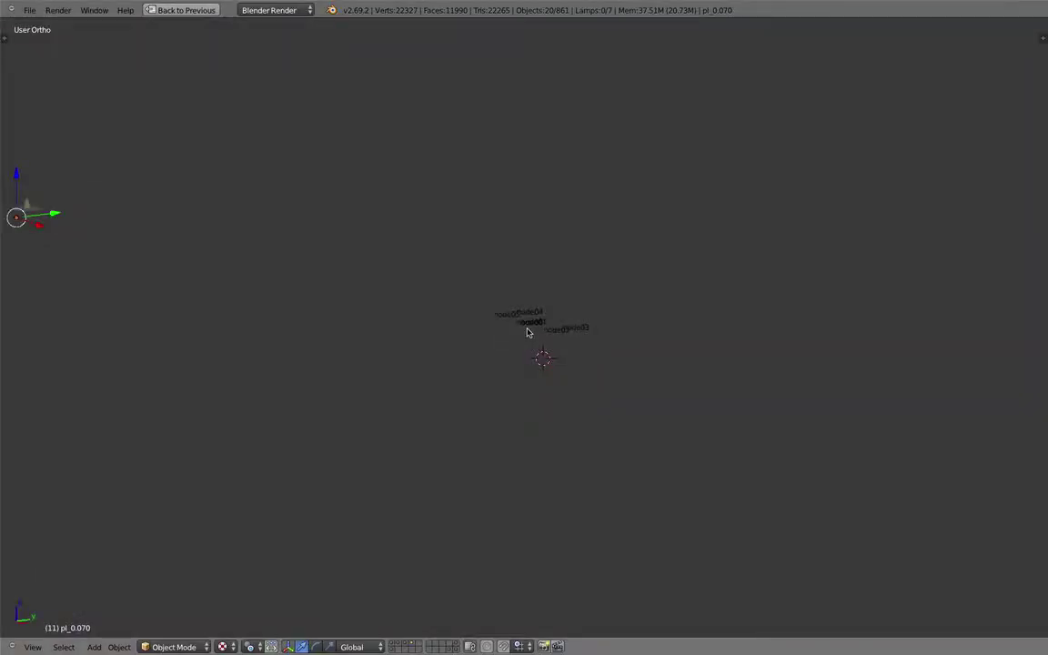
{"action": "key", "text": "KP_0"}
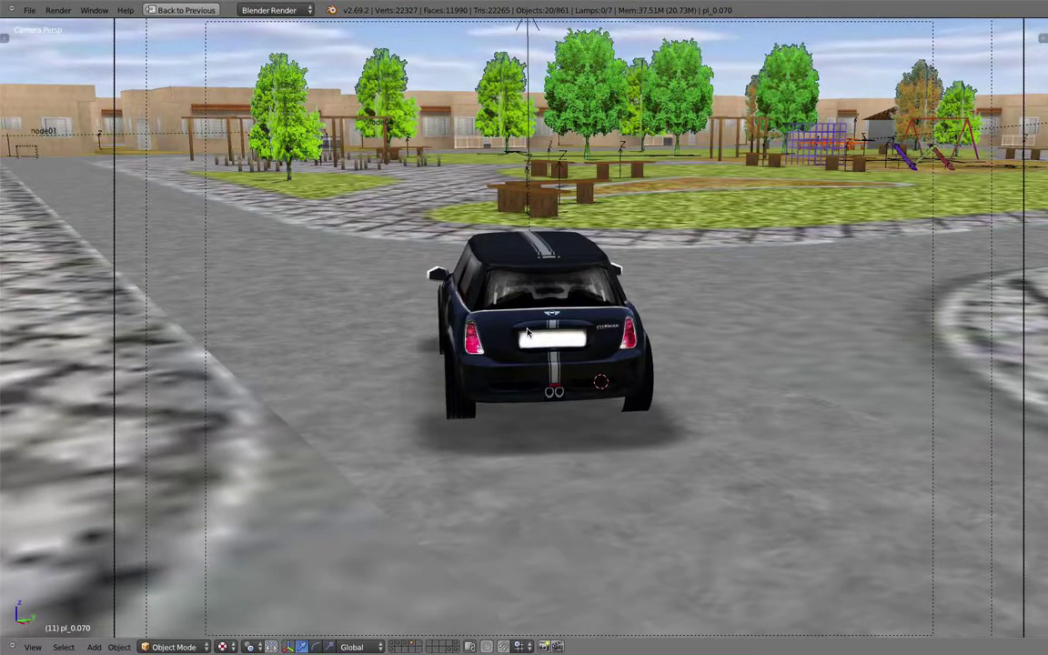
Step: Navigate the camera to a view down the road without the car, and select and frame the cam_carro_preto camera
{"action": "key", "text": "shift+f"}
{"action": "scroll", "coordinate": [524, 328], "scroll_direction": "up", "scroll_amount": 2}
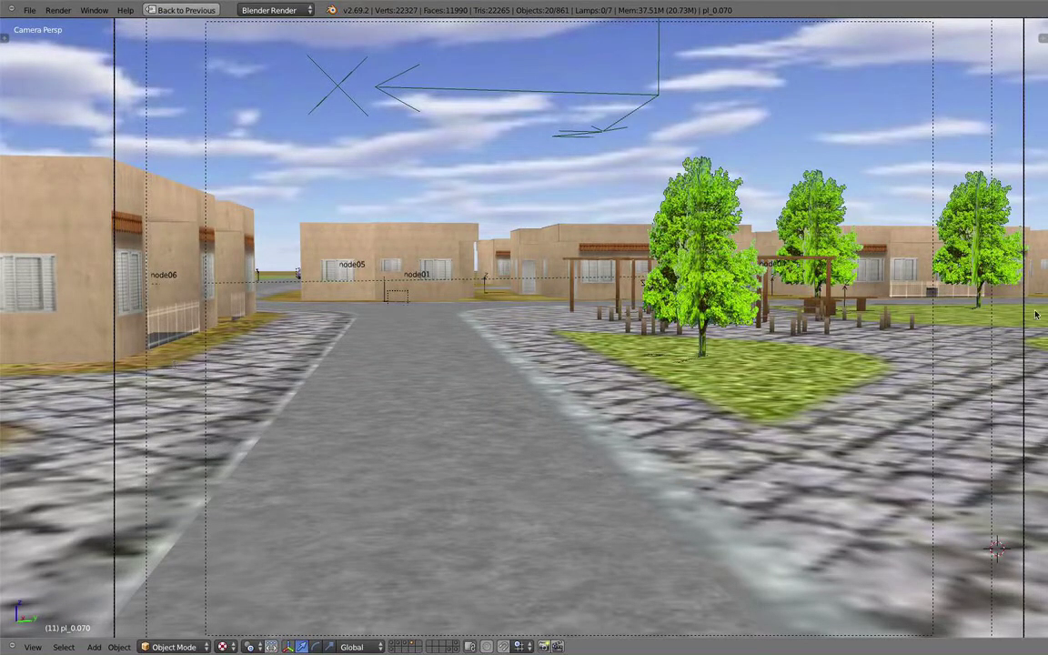
{"action": "right_click", "coordinate": [1025, 353]}
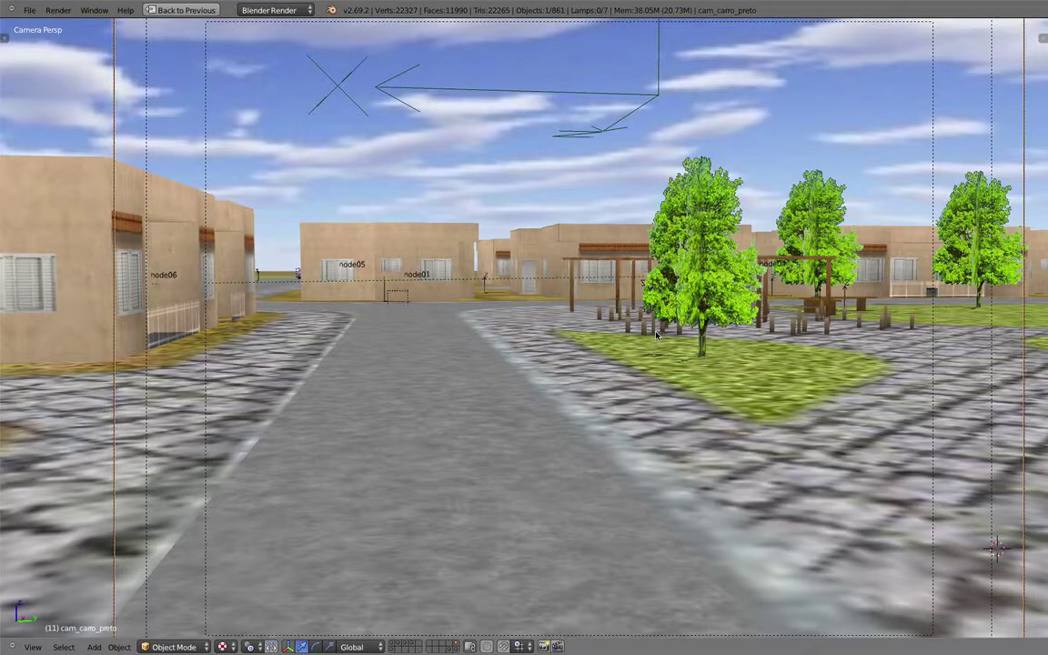
{"action": "key", "text": "KP_Decimal"}
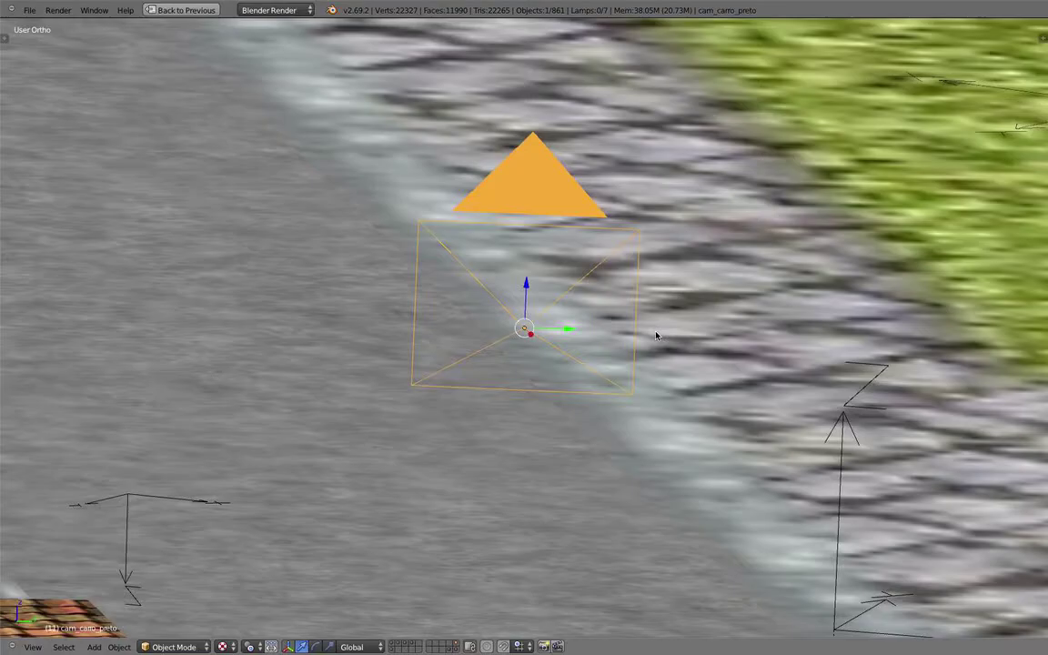
Step: Restore the full layout and replace the Logic Editor with a Timeline using automatic keyframing and the Visual LocRot keying set
{"action": "key", "text": "ctrl+Up"}
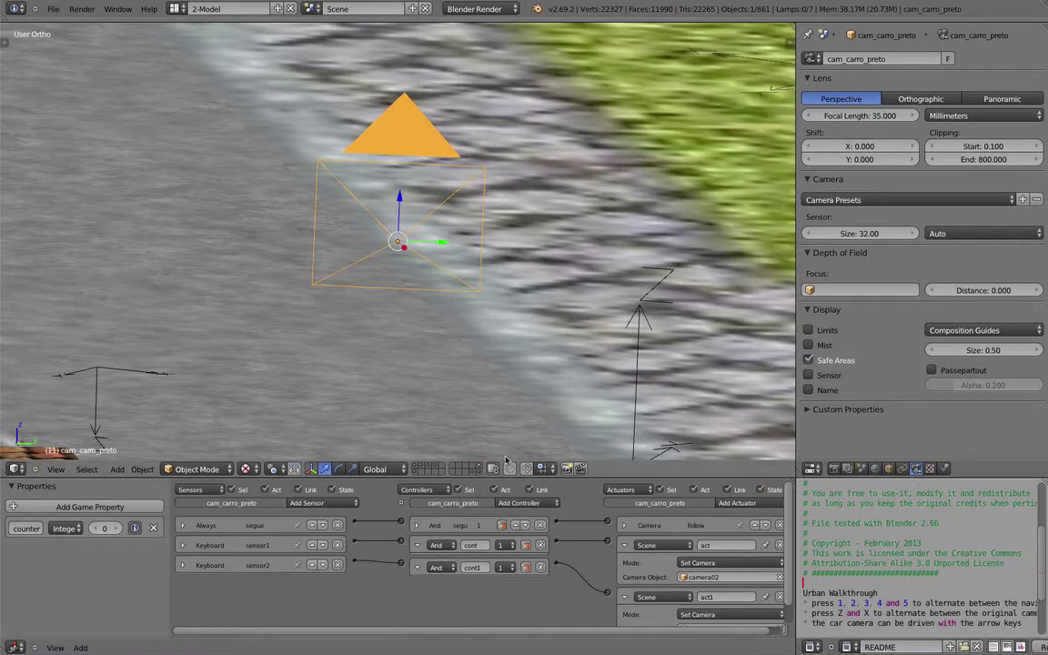
{"action": "left_click", "coordinate": [15, 646]}
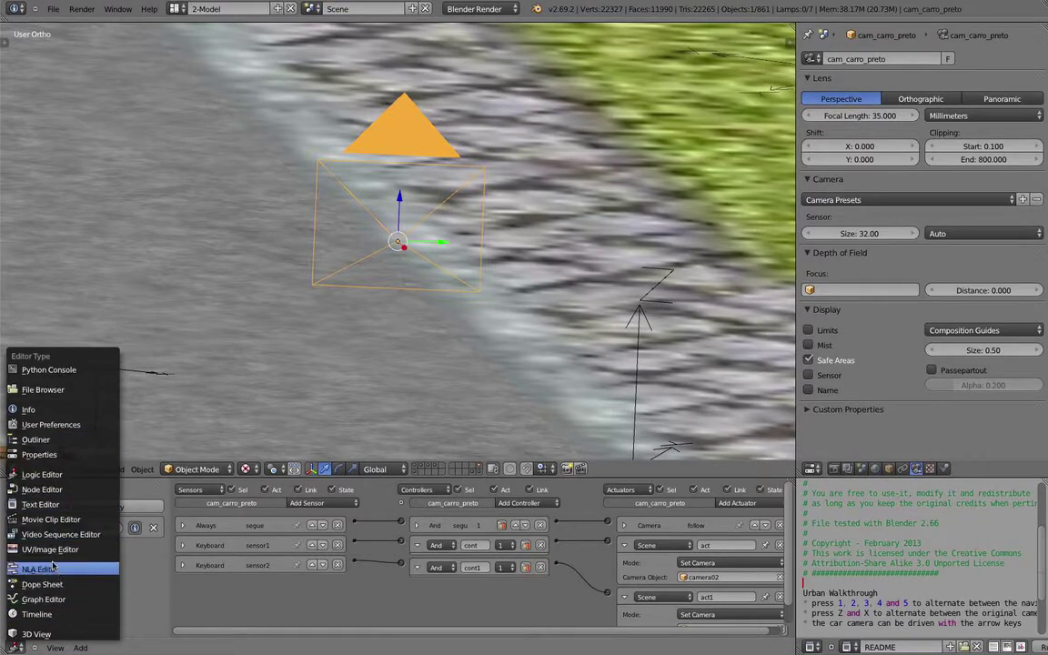
{"action": "left_click", "coordinate": [38, 614]}
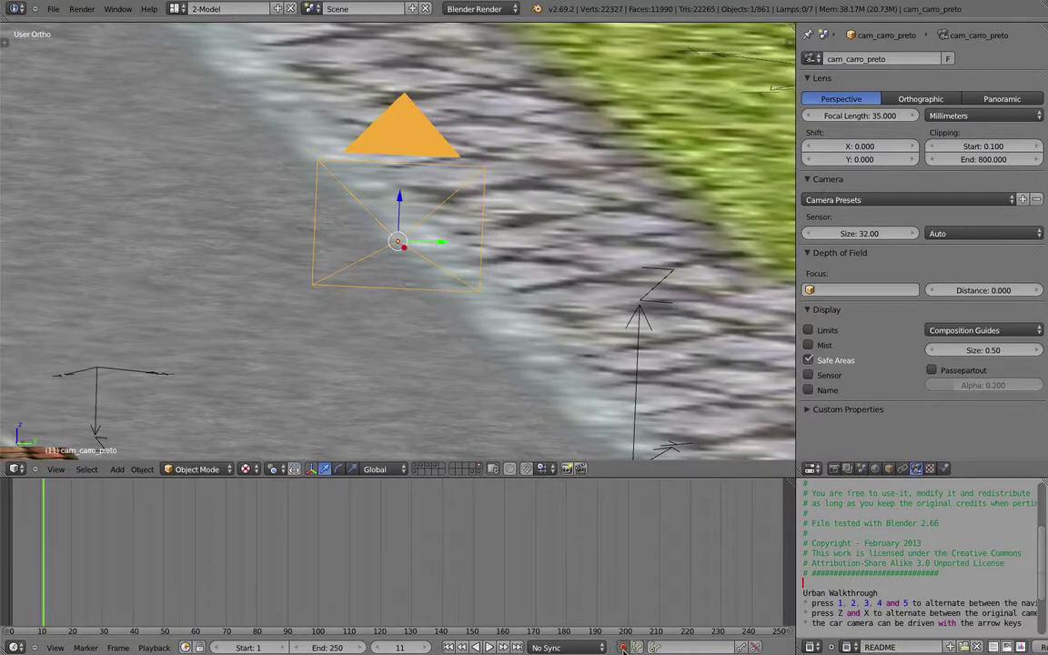
{"action": "left_click", "coordinate": [674, 646]}
{"action": "type", "text": "vis"}
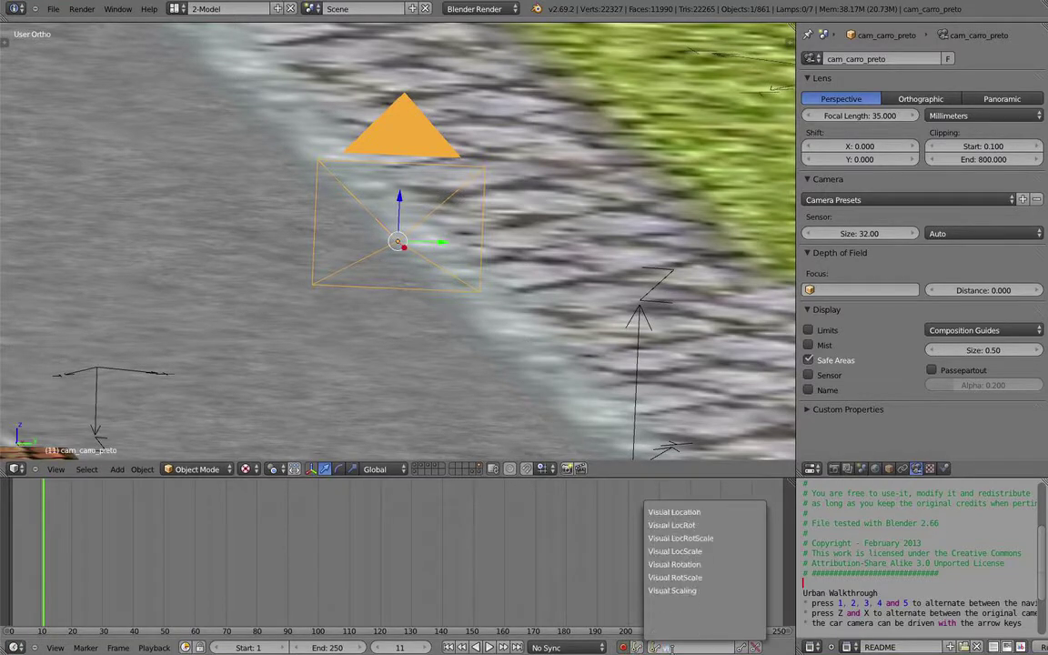
{"action": "left_click", "coordinate": [709, 525]}
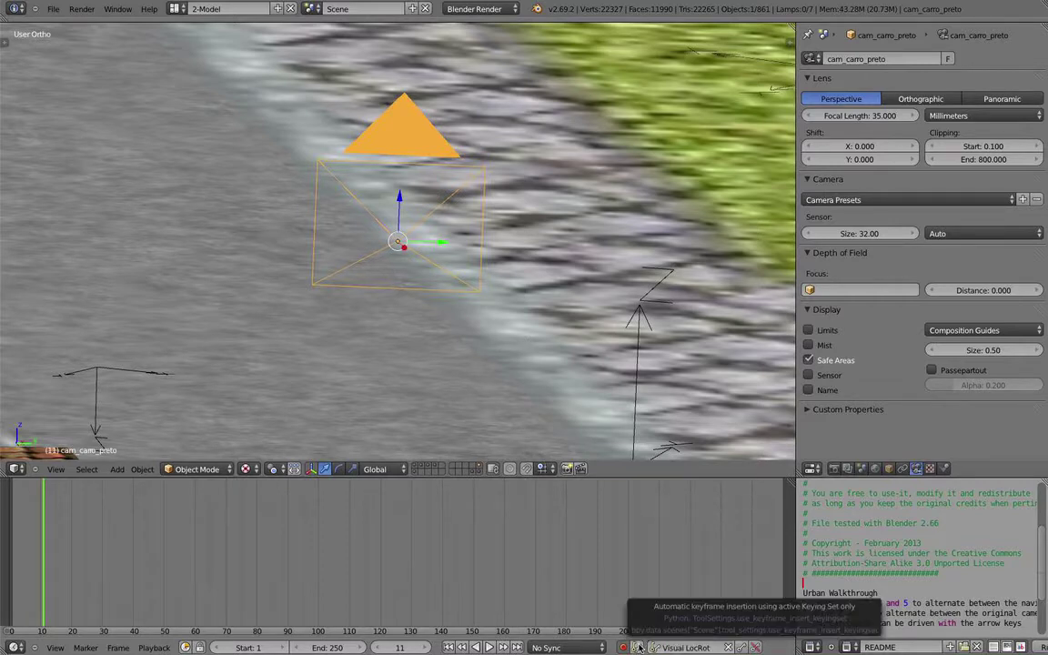
Step: Navigate the camera forward along the road toward the houses and accept the new camera position
{"action": "key", "text": "KP_0"}
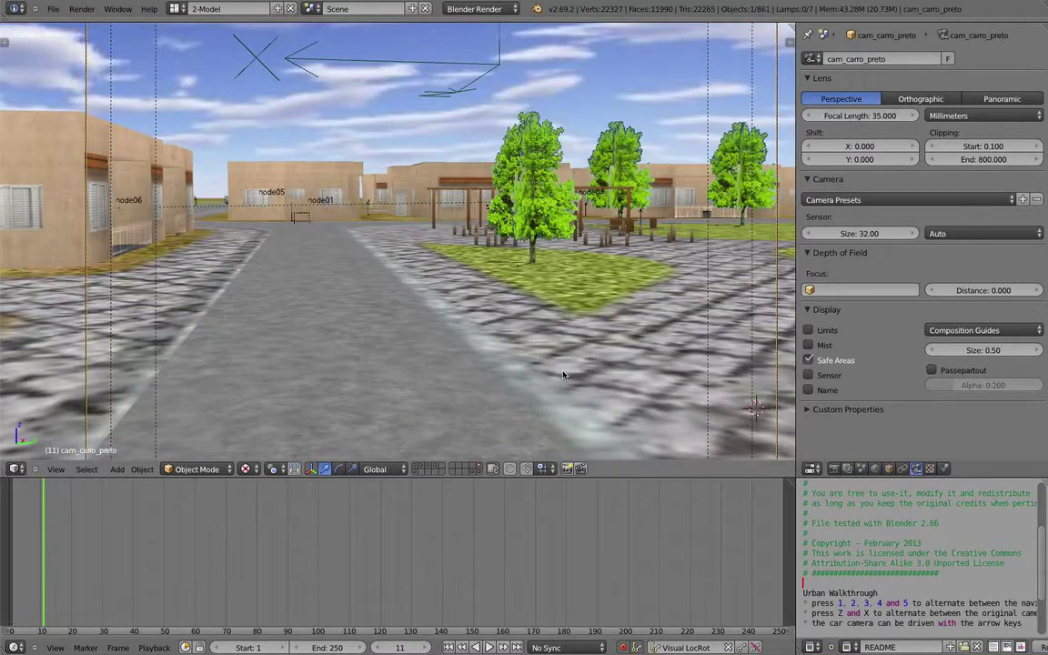
{"action": "key", "text": "shift+f"}
{"action": "scroll", "coordinate": [398, 241], "scroll_direction": "up", "scroll_amount": 1}
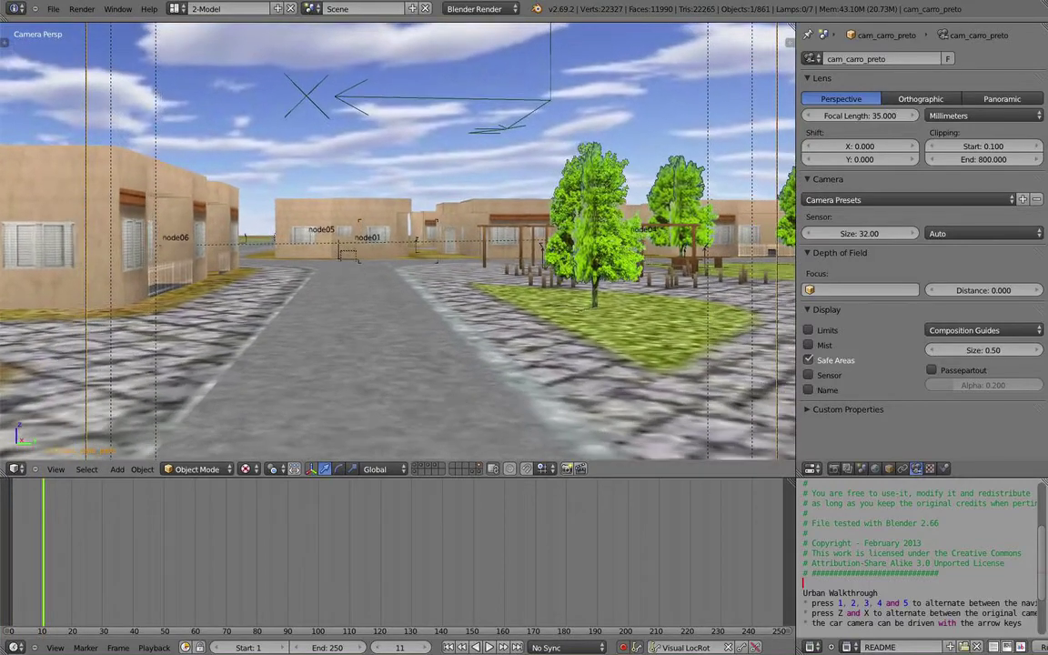
{"action": "scroll", "coordinate": [358, 261], "scroll_direction": "up", "scroll_amount": 6}
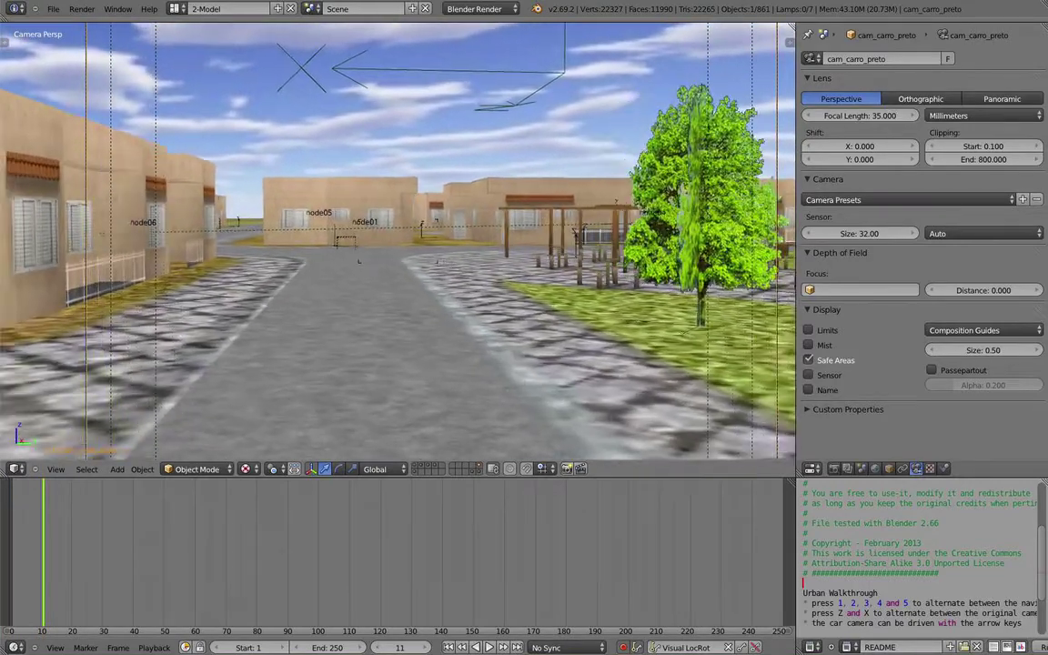
{"action": "scroll", "coordinate": [358, 261], "scroll_direction": "up", "scroll_amount": 3}
{"action": "scroll", "coordinate": [358, 261], "scroll_direction": "up", "scroll_amount": 4}
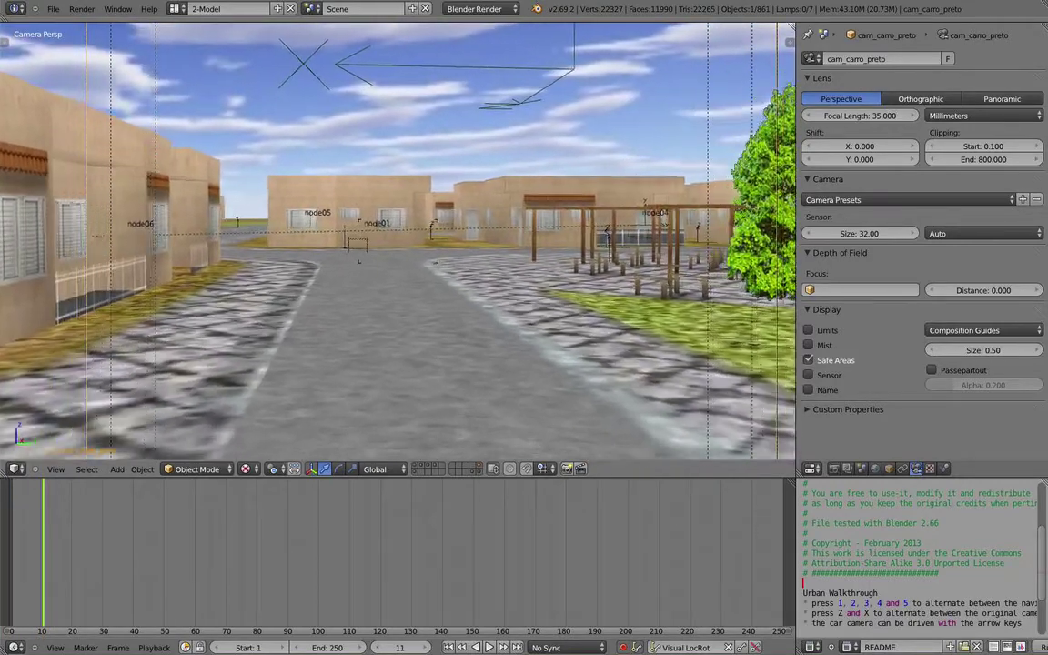
{"action": "key", "text": "Return"}
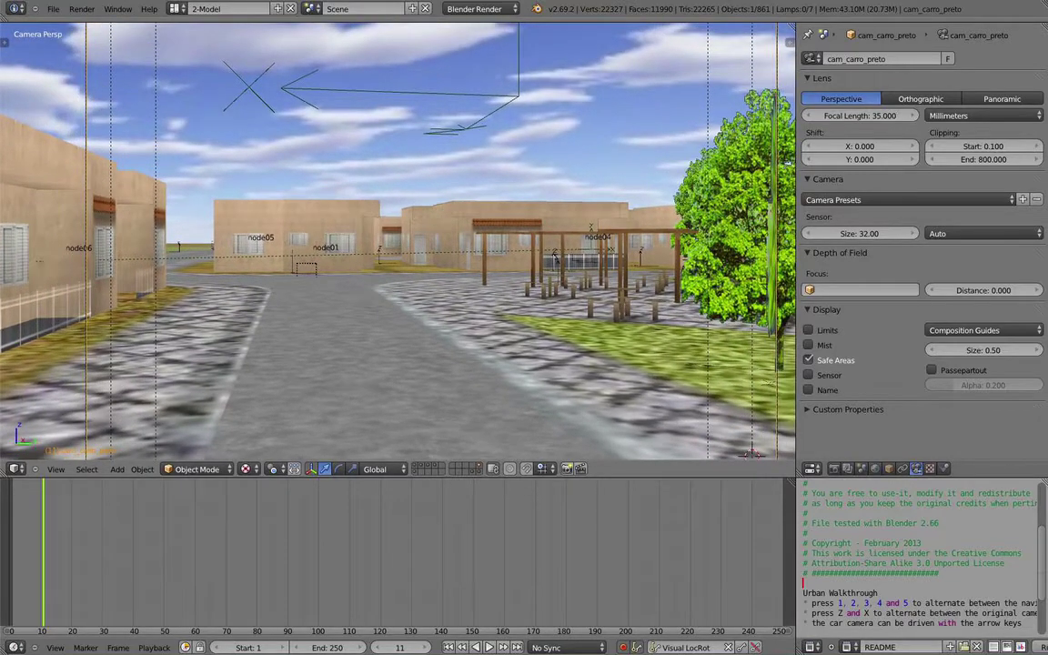
Step: Insert Visual LocRot keyframes for the cam_carro_preto camera at frame 1
{"action": "key", "text": "shift+Left"}
{"action": "key", "text": "alt+a"}
{"action": "key", "text": "Escape"}
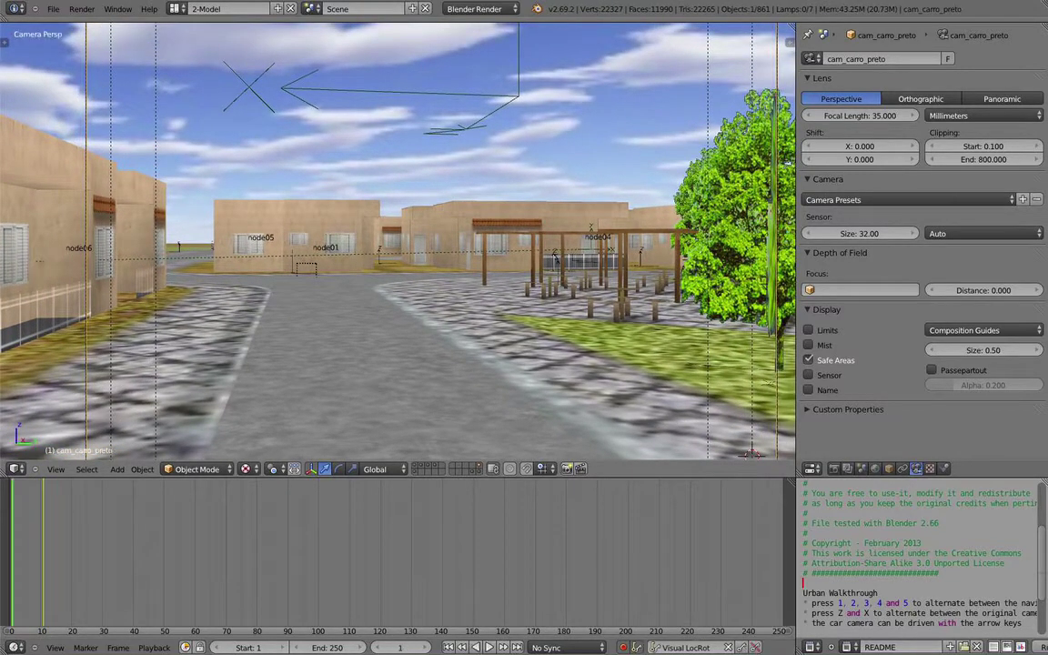
{"action": "left_click", "coordinate": [742, 647]}
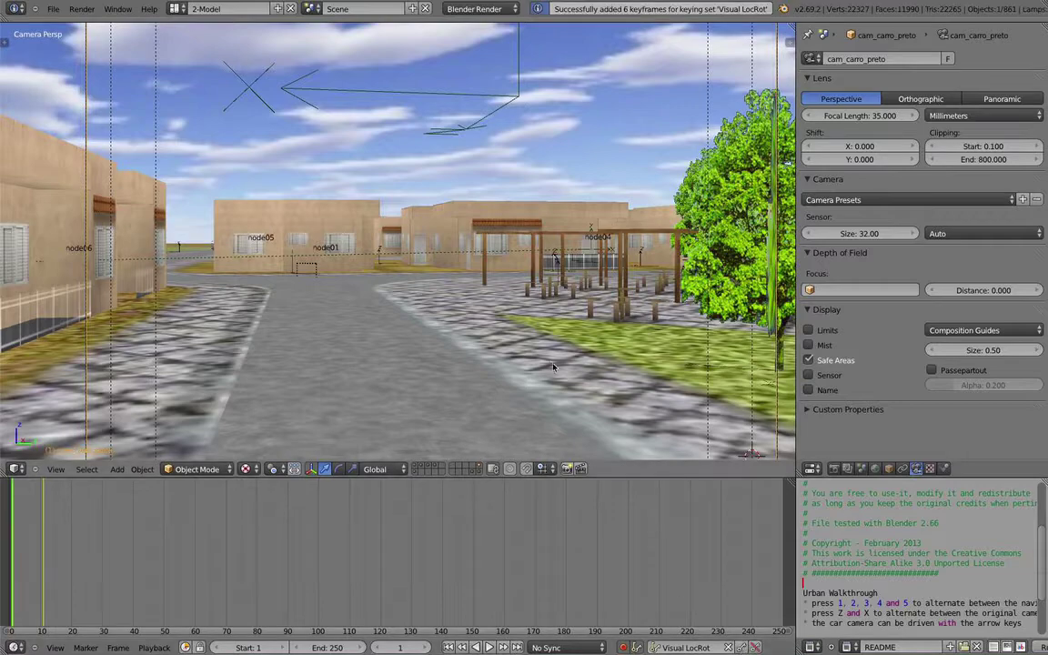
Step: Try navigating the camera toward the wooden pergolas and playing the animation from frame 1
{"action": "key", "text": "Up"}
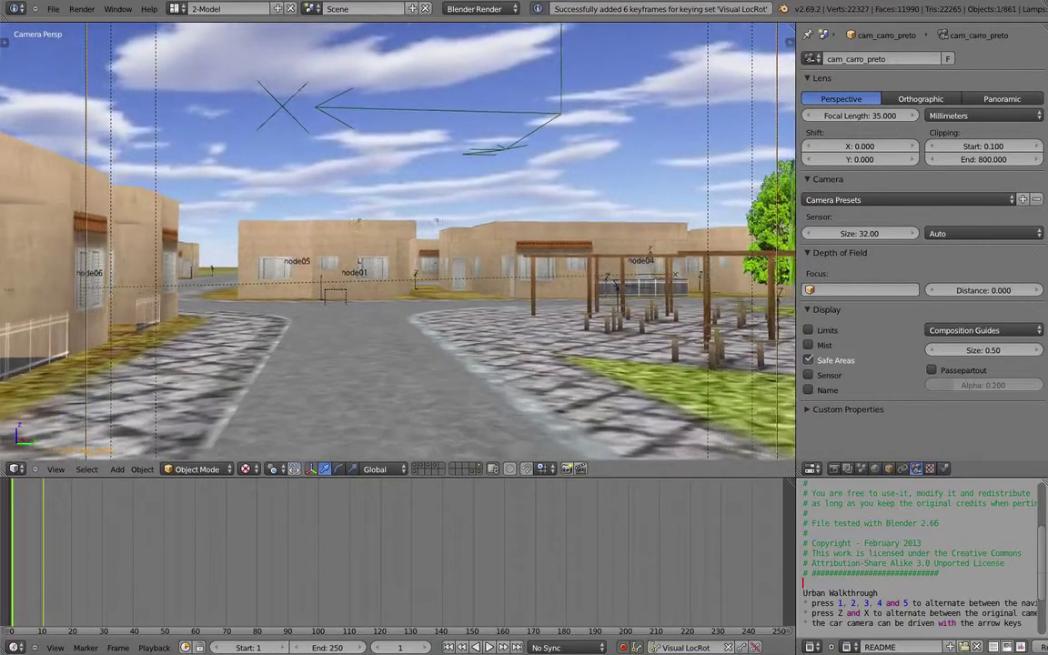
{"action": "key", "text": "Right"}
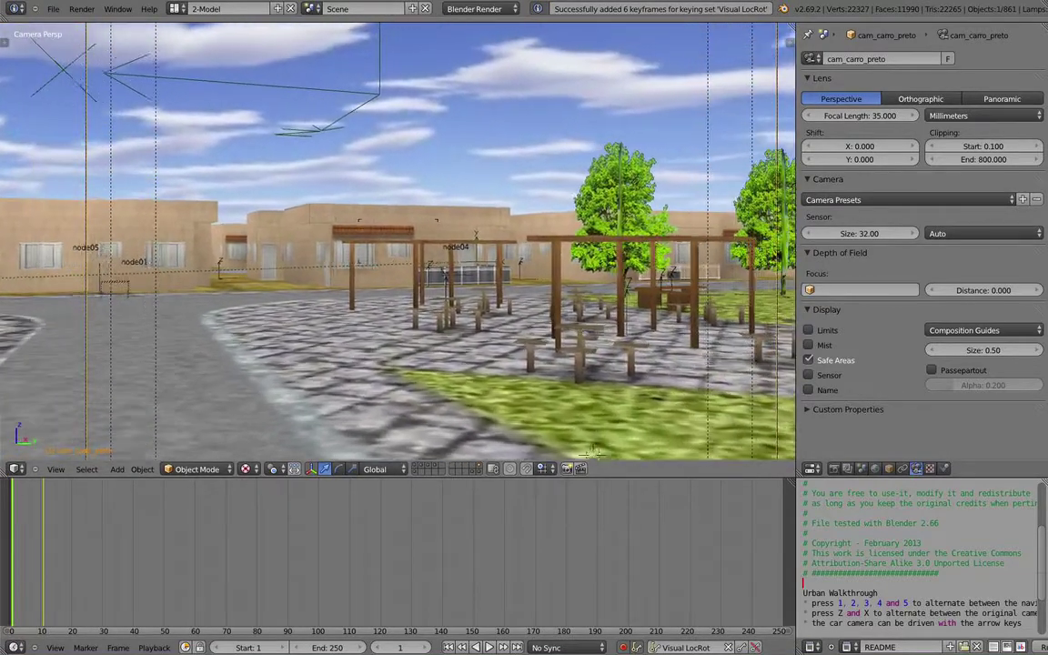
{"action": "key", "text": "Escape"}
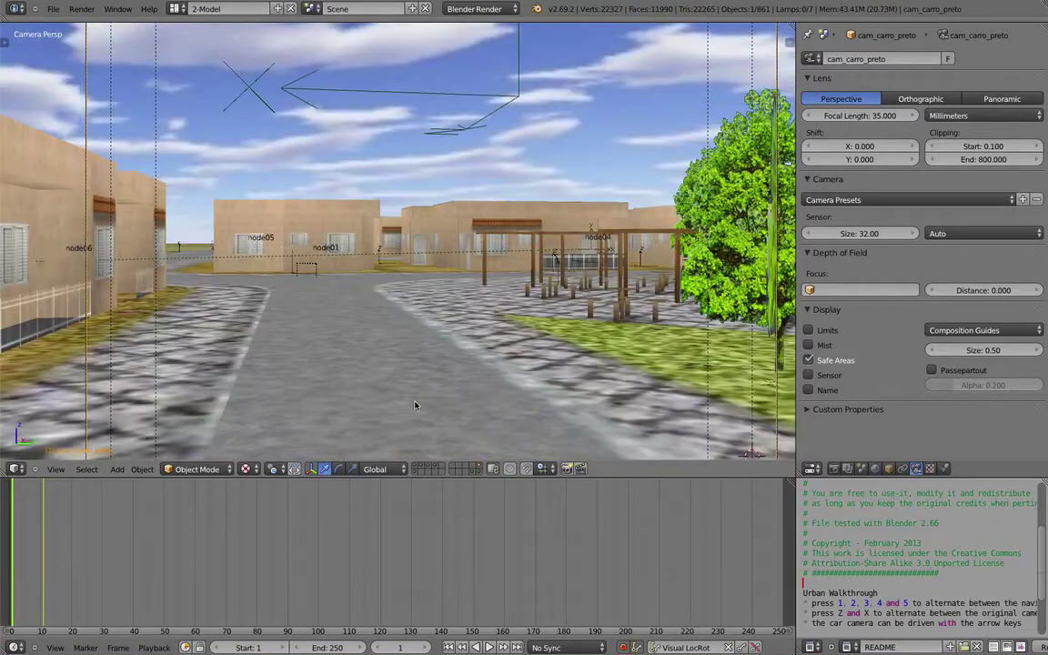
{"action": "key", "text": "alt+a"}
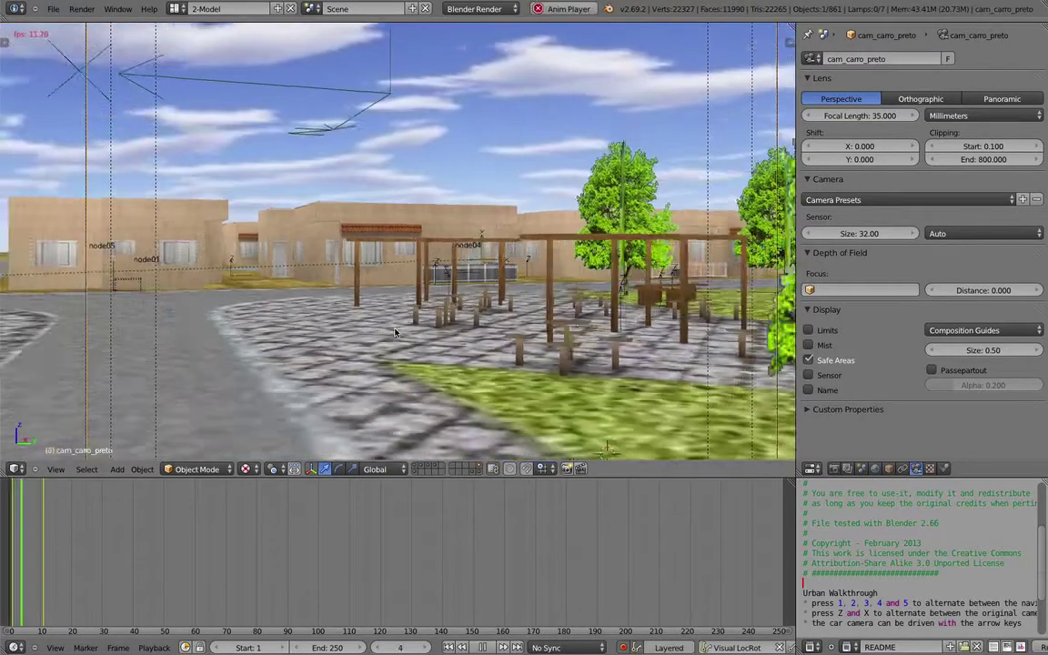
{"action": "key", "text": "alt+a"}
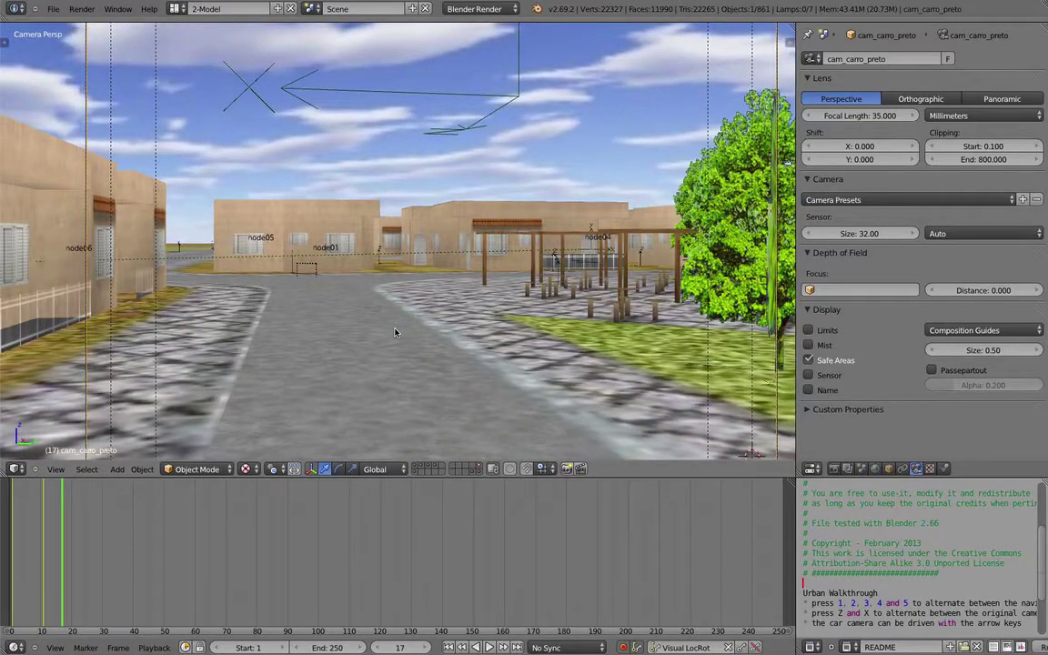
Step: Return to frame 1 and clear the camera's existing transform keyframes
{"action": "key", "text": "shift+Left"}
{"action": "key", "text": "n"}
{"action": "right_click", "coordinate": [724, 79]}
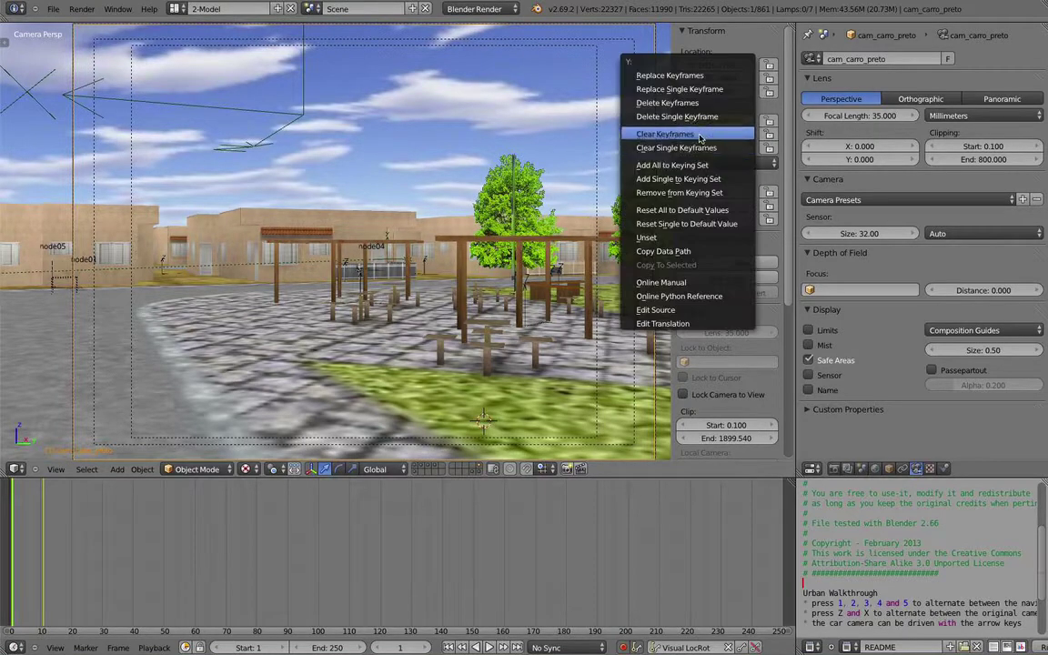
{"action": "key", "text": "n"}
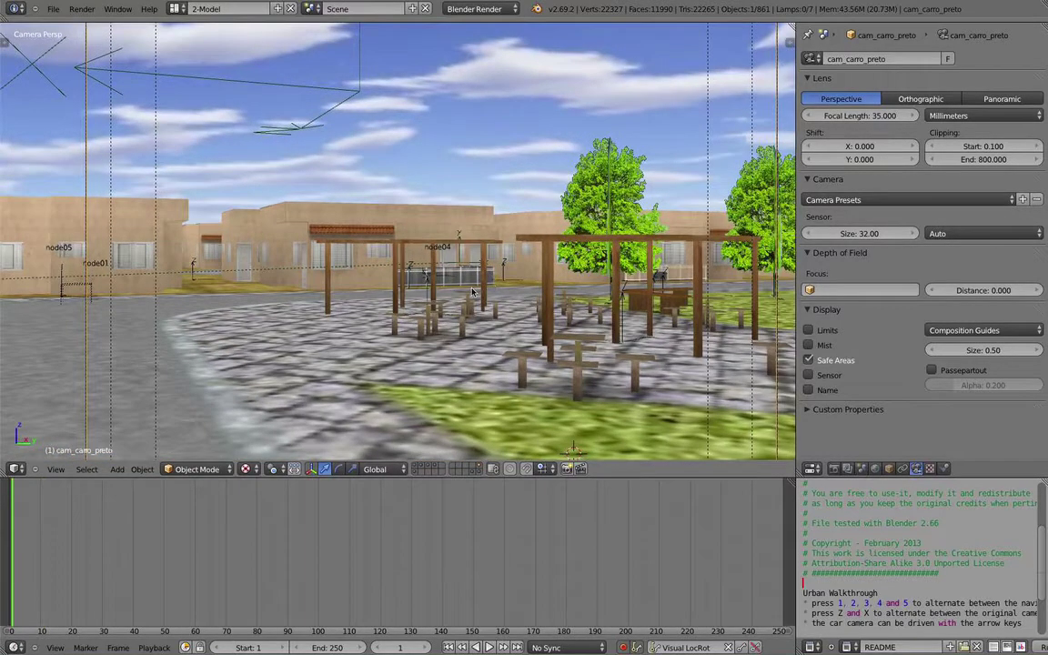
Step: Record a camera walkthrough of the village during playback across frames 1 to 250 and play it back
{"action": "key", "text": "alt+a"}
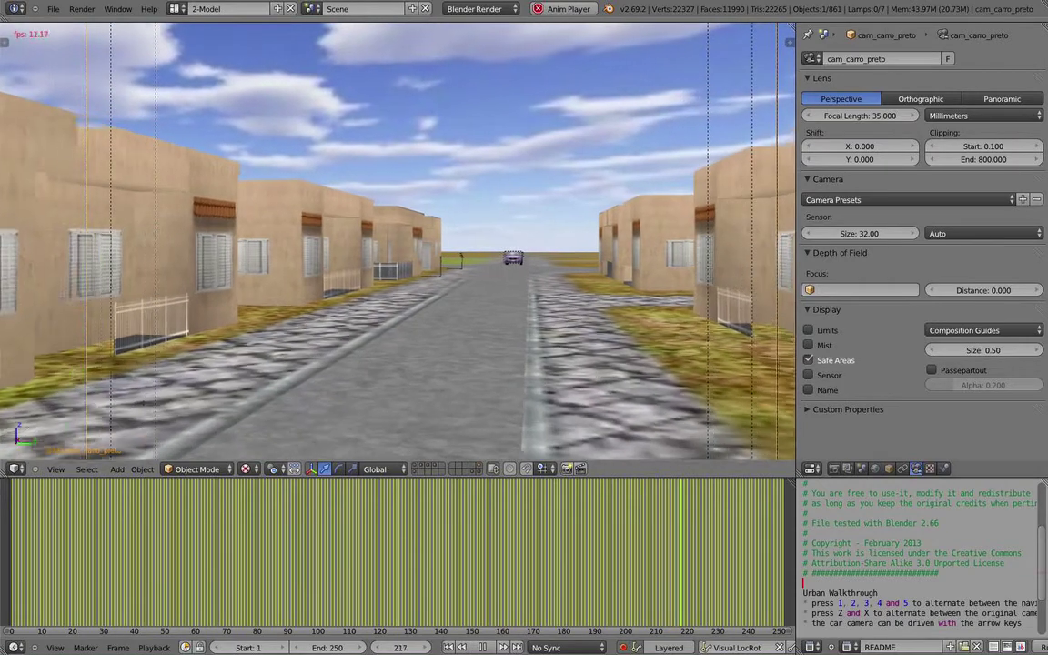
{"action": "key", "text": "Escape"}
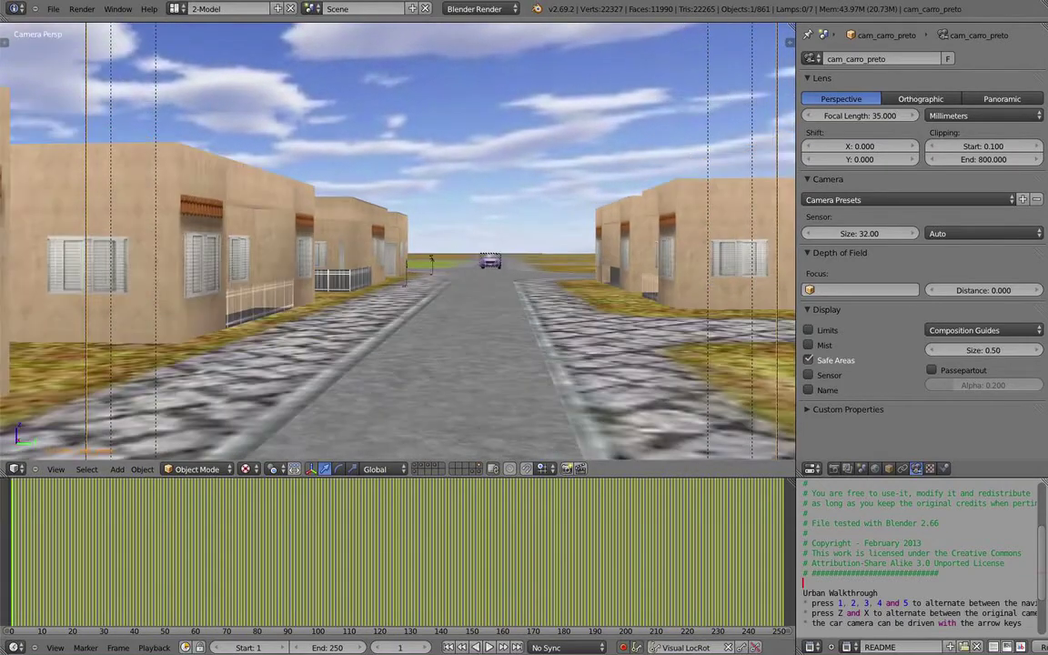
{"action": "key", "text": "alt+a"}
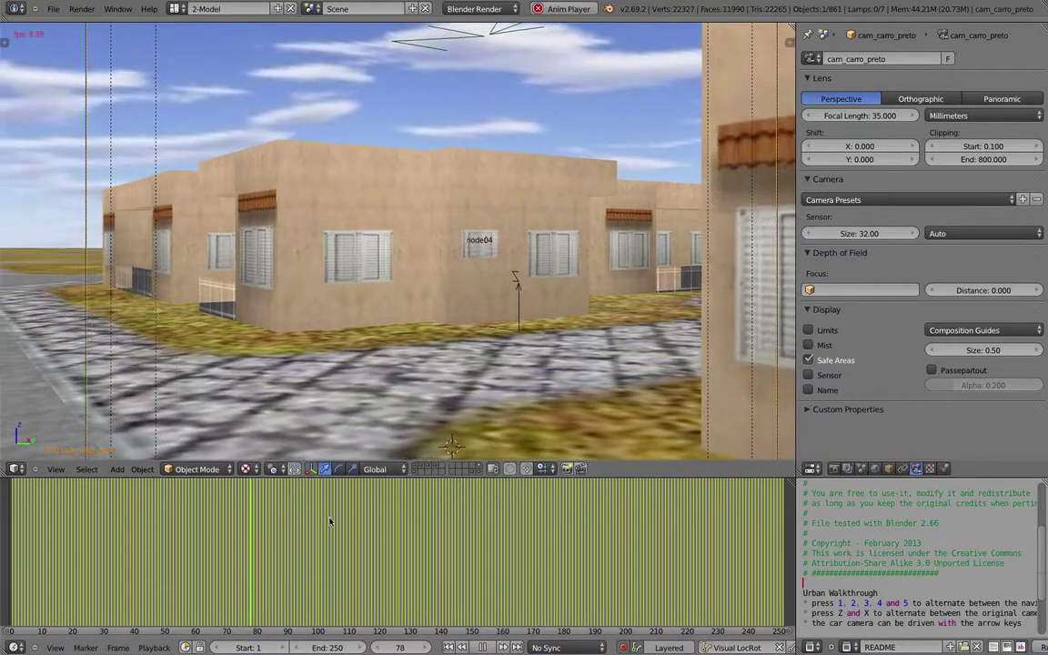
{"action": "key", "text": "Escape"}
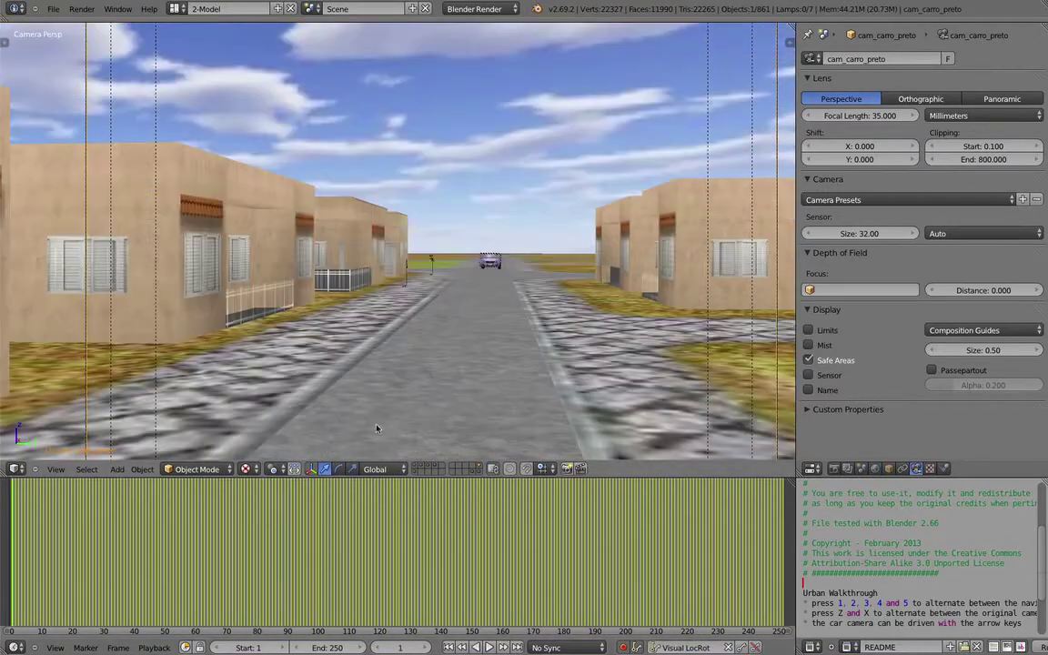
Step: Keep the viewport in the camera view and turn off automatic keyframing
{"action": "key", "text": "KP_0"}
{"action": "key", "text": "KP_0"}
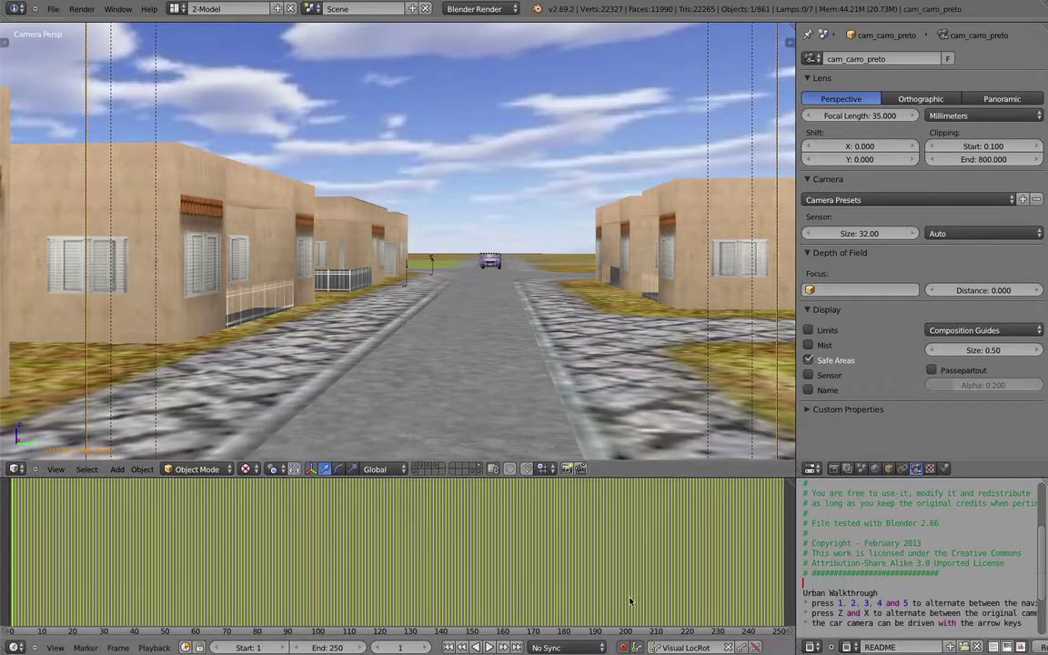
{"action": "left_click", "coordinate": [620, 647]}
Step: Navigate the camera around the village square, moving it up and down to a raised view of the trees and benches
{"action": "key", "text": "shift+f"}
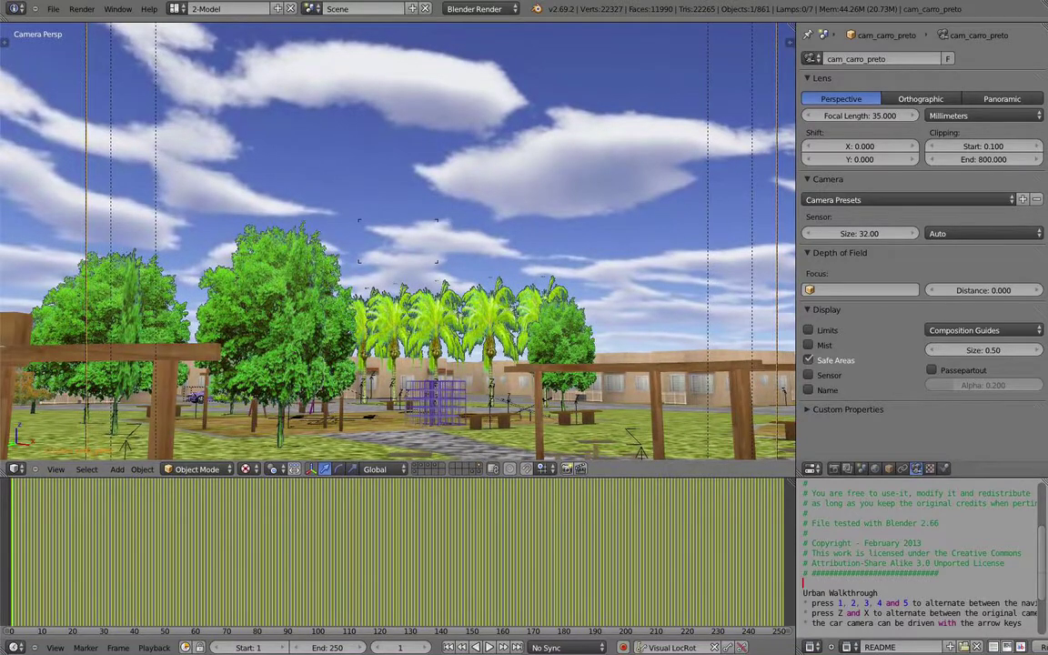
{"action": "key", "text": "r"}
{"action": "key", "text": "f"}
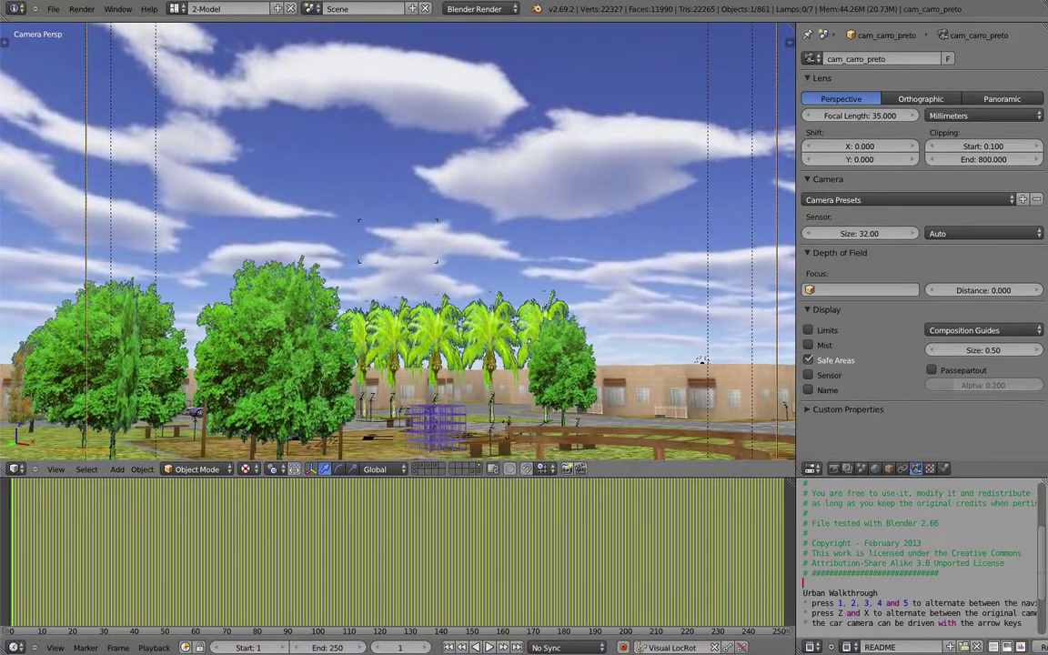
{"action": "key", "text": "r"}
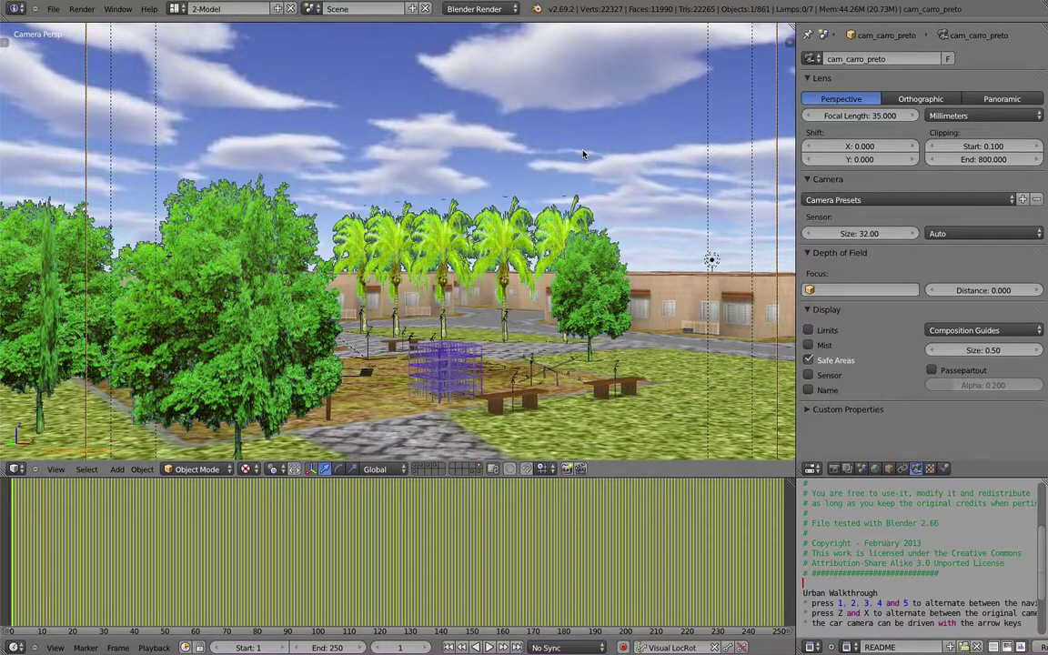
Step: Take the Blender window out of full screen and reposition it on the desktop, cancelling the request to quit
{"action": "key", "text": "alt+F11"}
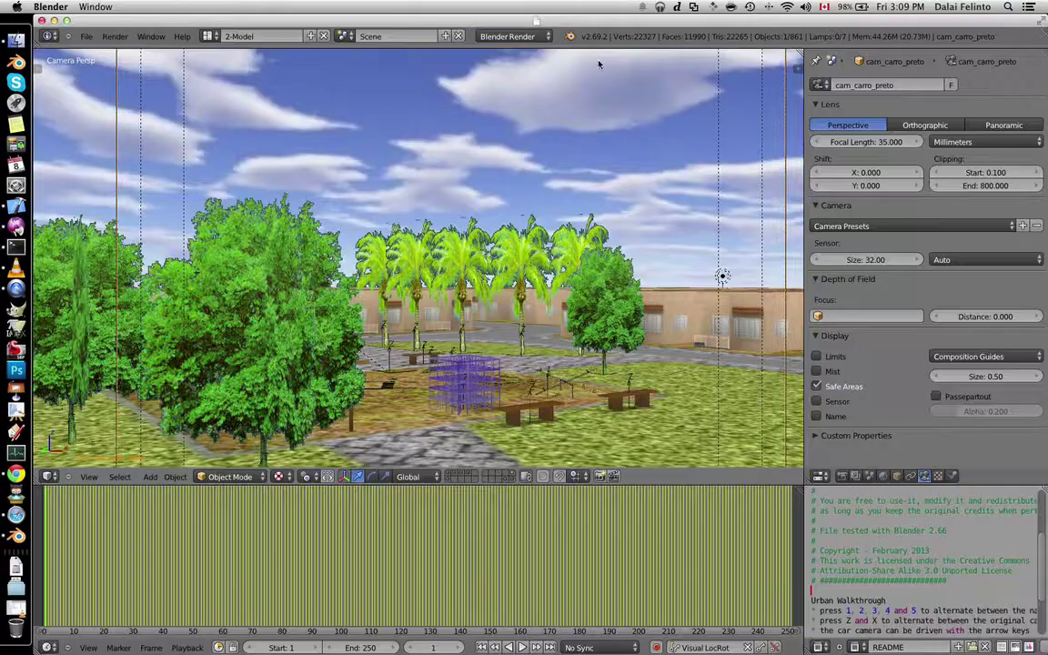
{"action": "left_click_drag", "start_coordinate": [594, 26], "coordinate": [802, 374]}
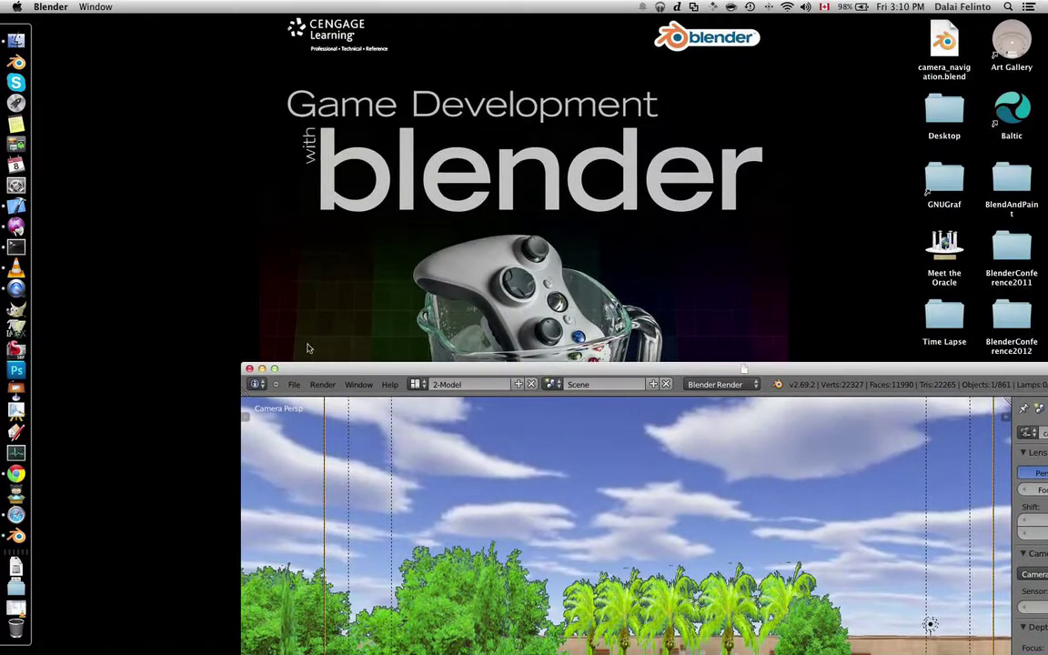
{"action": "left_click", "coordinate": [249, 369]}
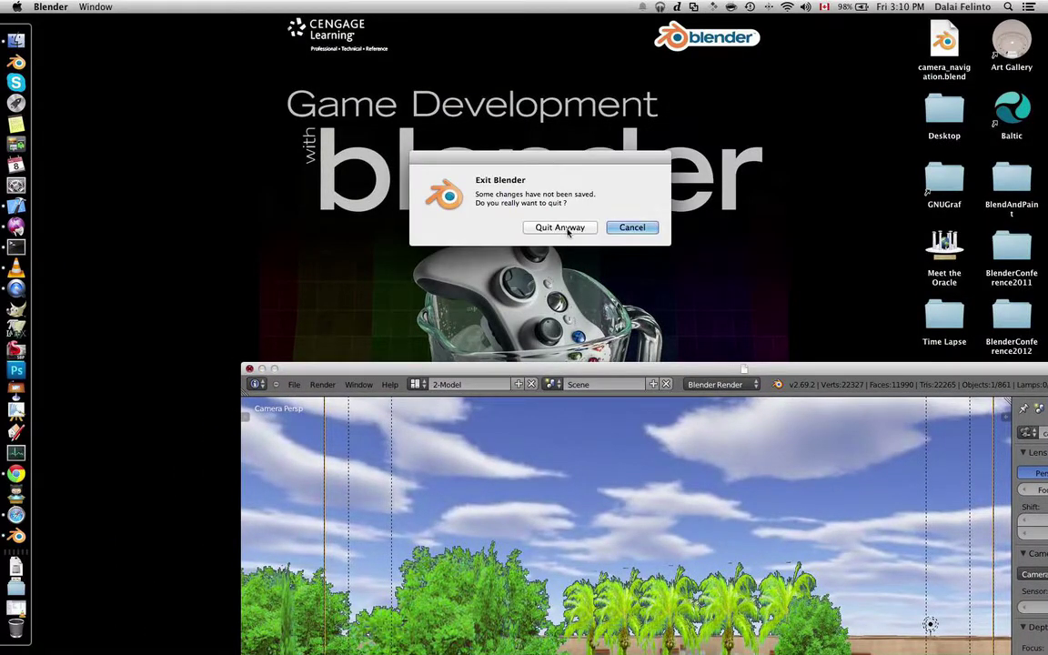
{"action": "left_click", "coordinate": [621, 229]}
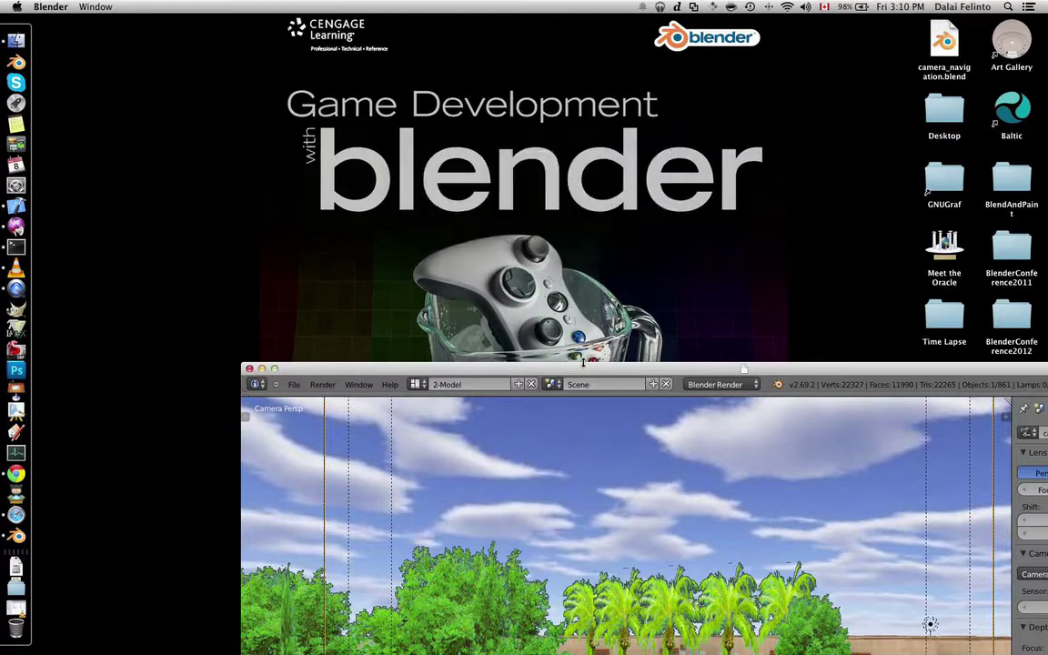
{"action": "left_click_drag", "start_coordinate": [583, 362], "coordinate": [466, 7]}
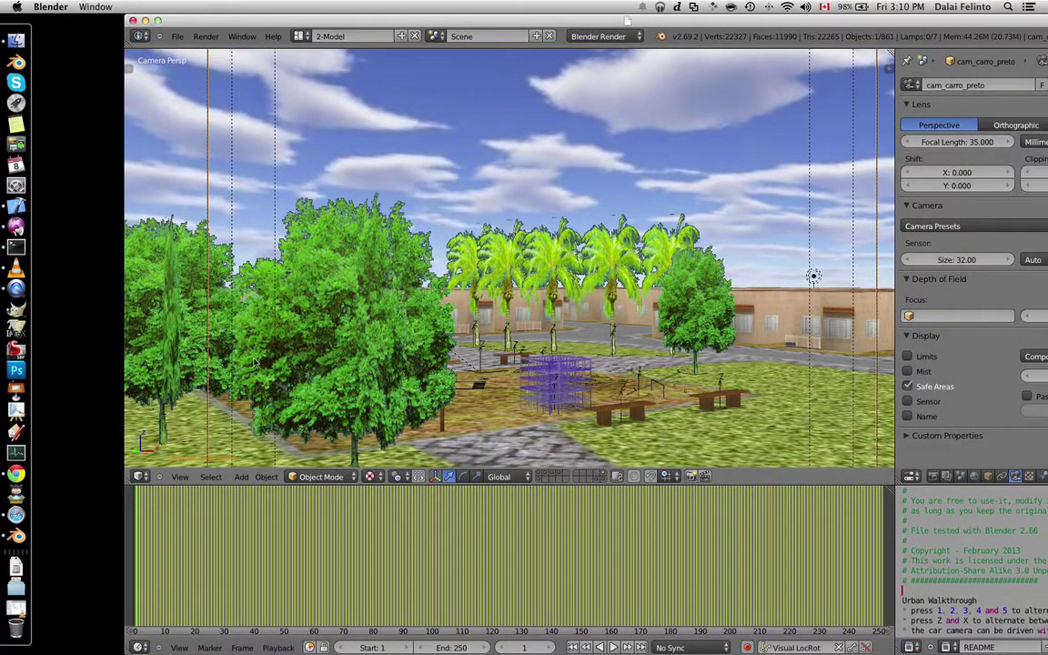